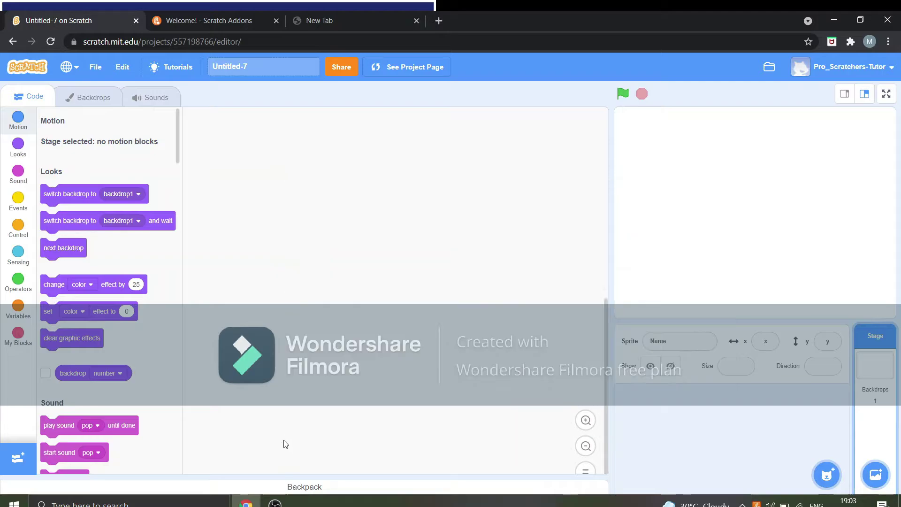
# In the empty browser tab, go to chrome://apps and open the Web Store
pyautogui.click(328, 47)
pyautogui.press('BackSpace')
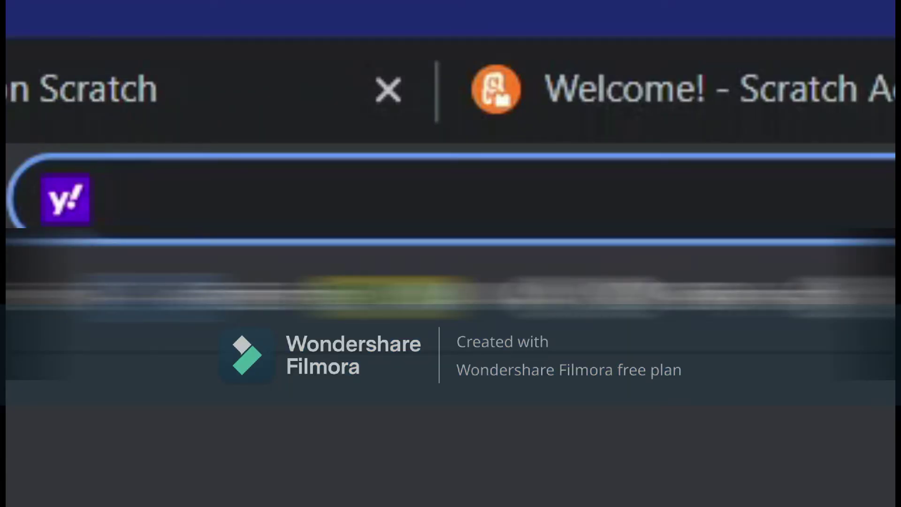
pyautogui.write('chrome')
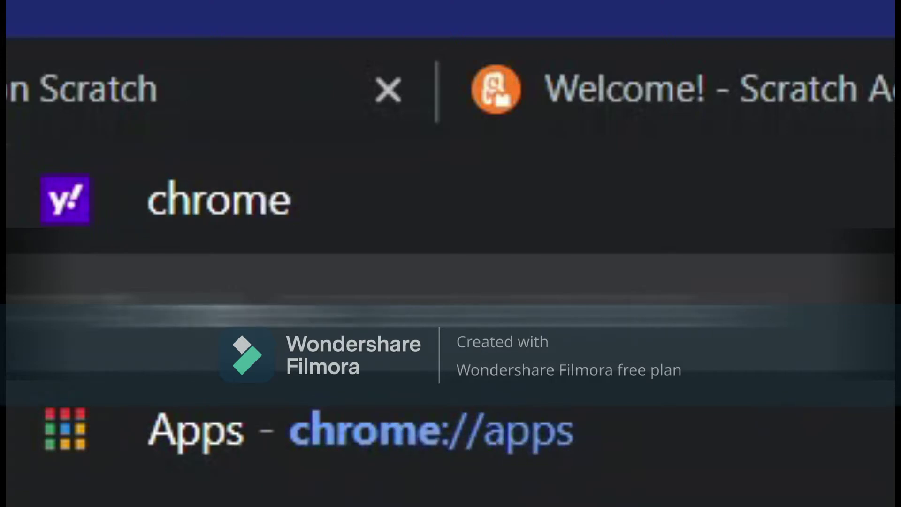
pyautogui.press('Down')
pyautogui.press('Return')
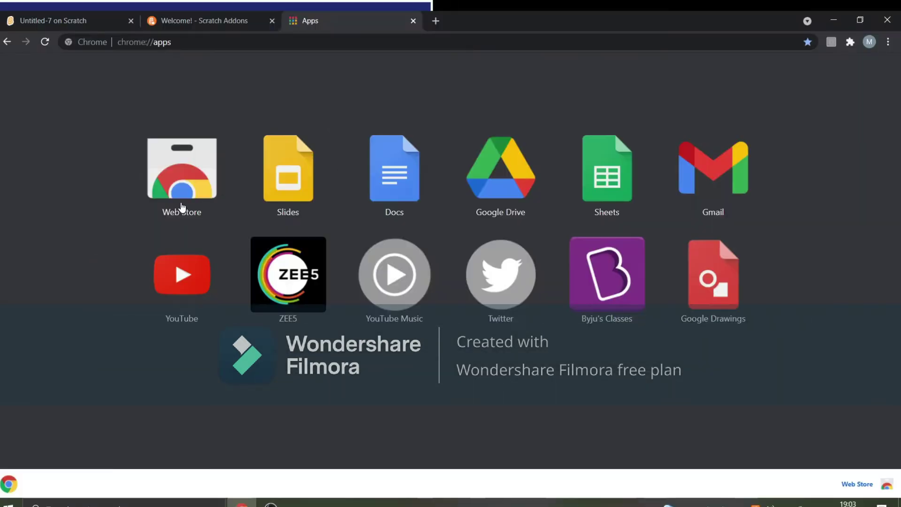
pyautogui.click(184, 197)
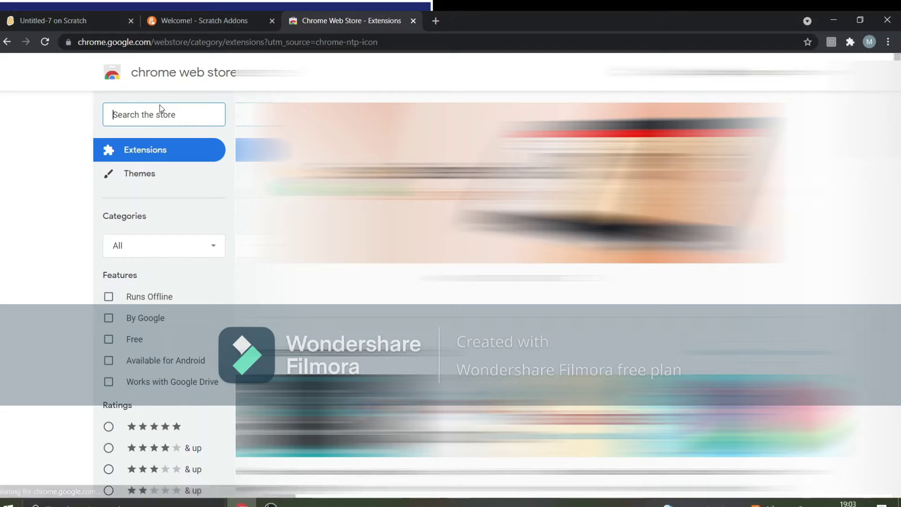
# Search the store for "scratch addons" and open the Scratch Addons extension's page
pyautogui.write('scratch addons')
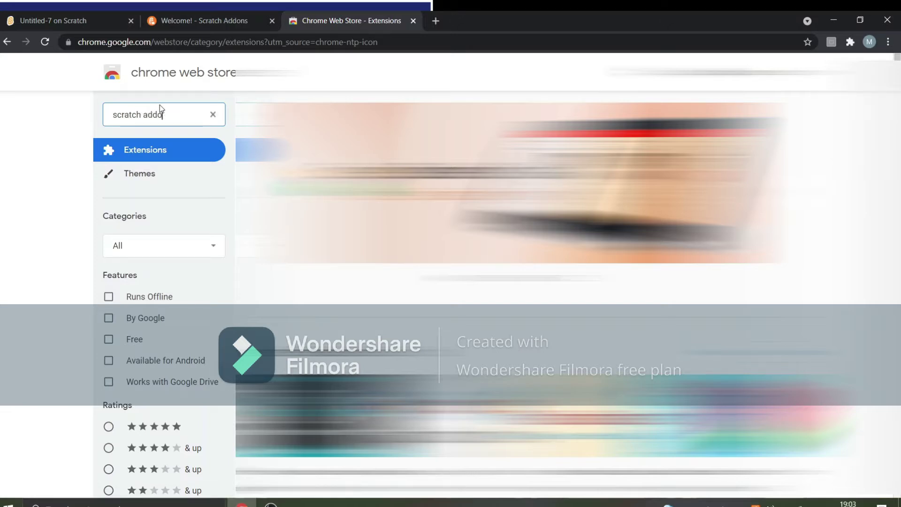
pyautogui.press('Return')
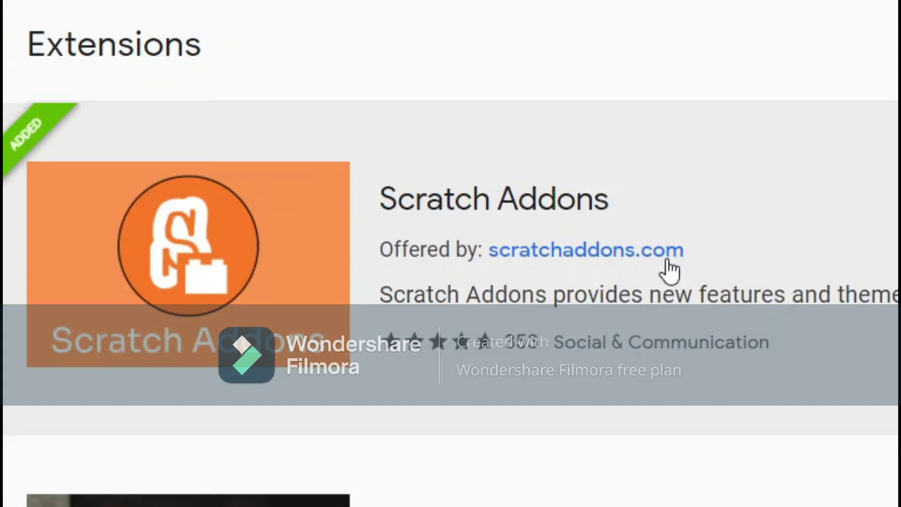
pyautogui.click(601, 201)
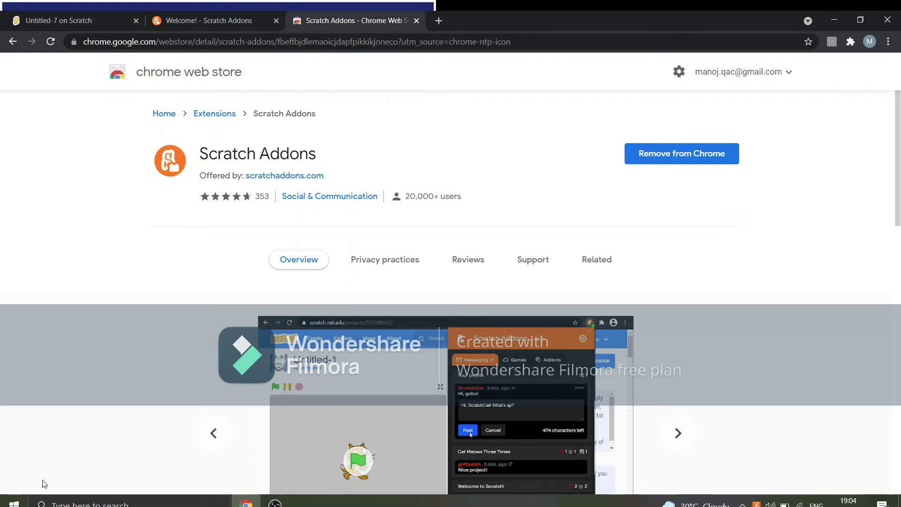
# Review the getting-started instructions on the Scratch Addons welcome page, and close that page
pyautogui.click(211, 21)
pyautogui.scroll(-4, 287, 273)
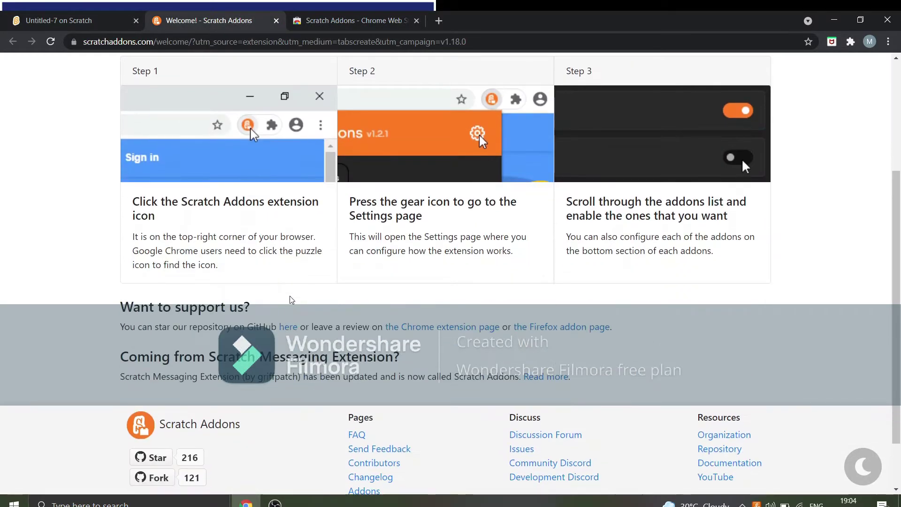
pyautogui.scroll(2, 328, 400)
pyautogui.scroll(2, 349, 399)
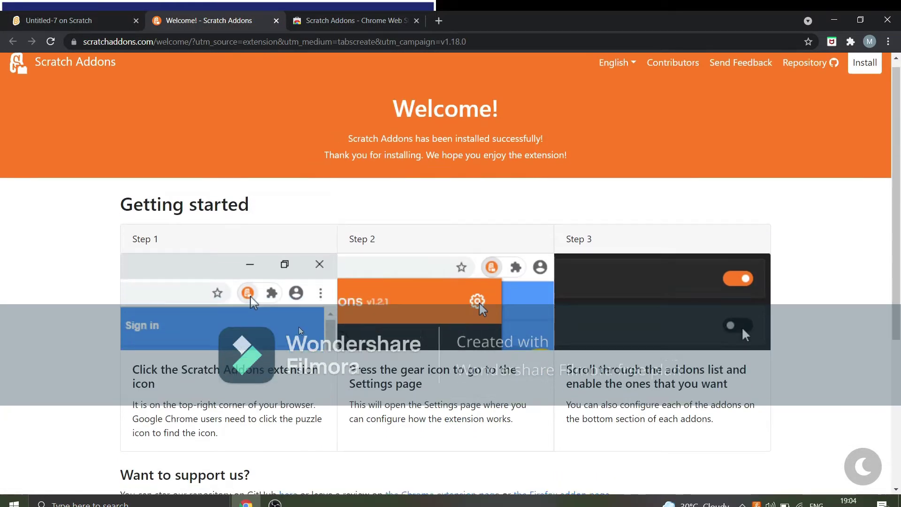
pyautogui.scroll(-4, 482, 343)
pyautogui.scroll(4, 482, 342)
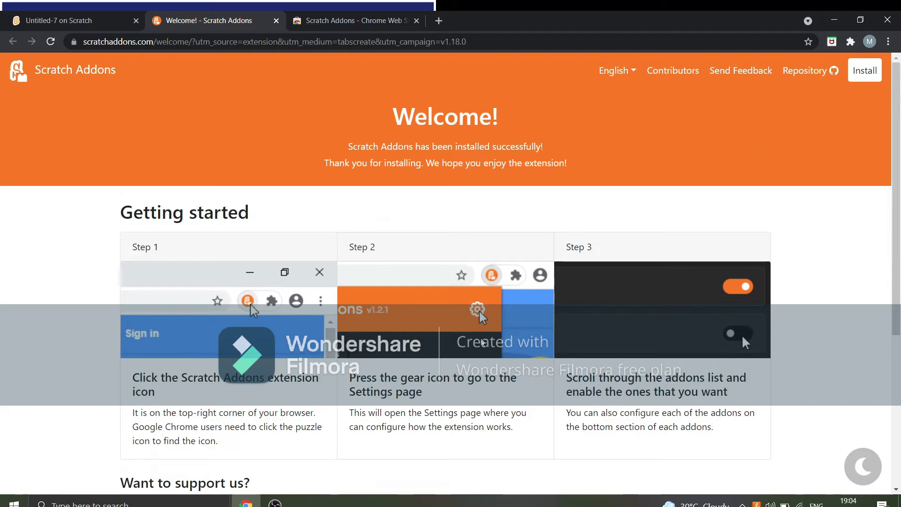
pyautogui.click(278, 23)
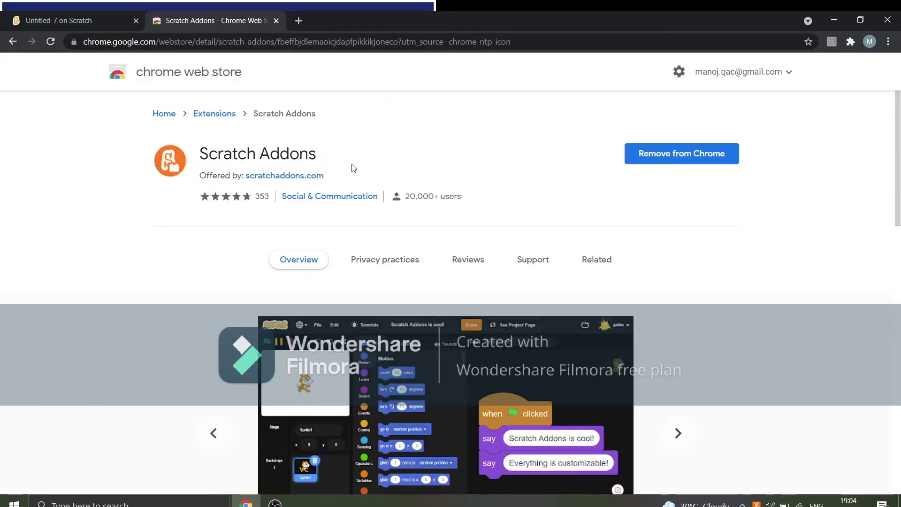
# Return to the Untitled-7 Scratch project and open the Scratch Addons extension's popup
pyautogui.click(99, 25)
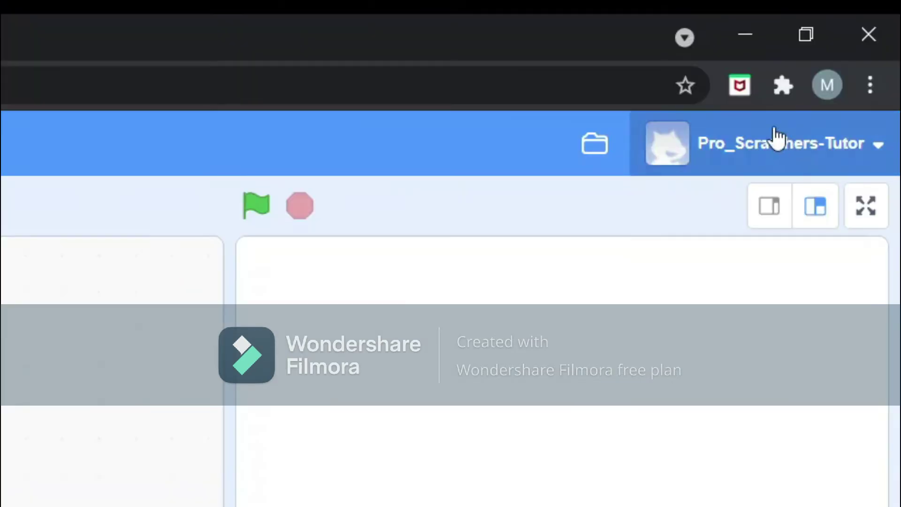
pyautogui.click(785, 85)
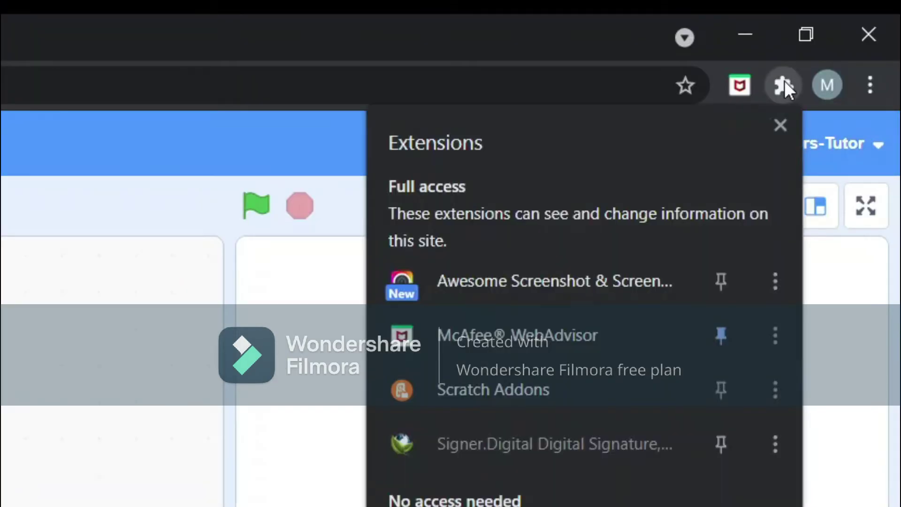
pyautogui.click(577, 389)
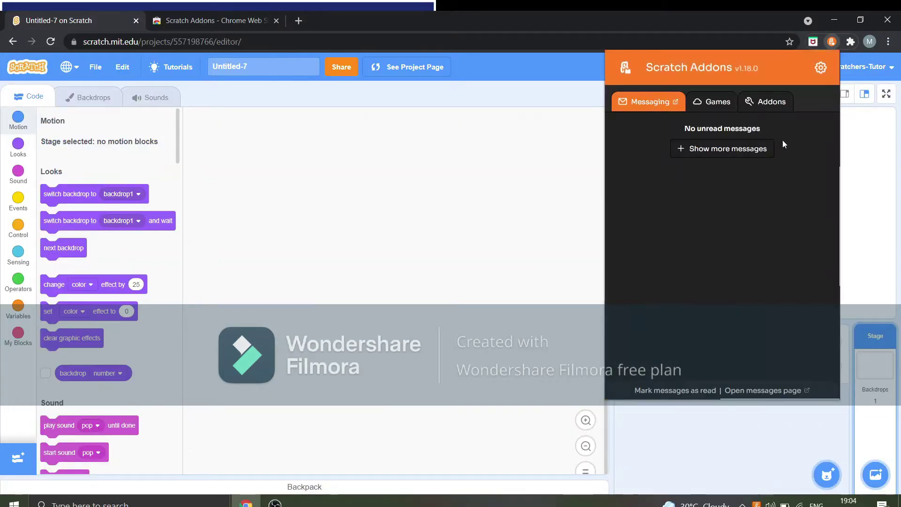
# Check the popup's Addons, Games and Messaging sections, and open the Scratch Addons settings page
pyautogui.click(775, 105)
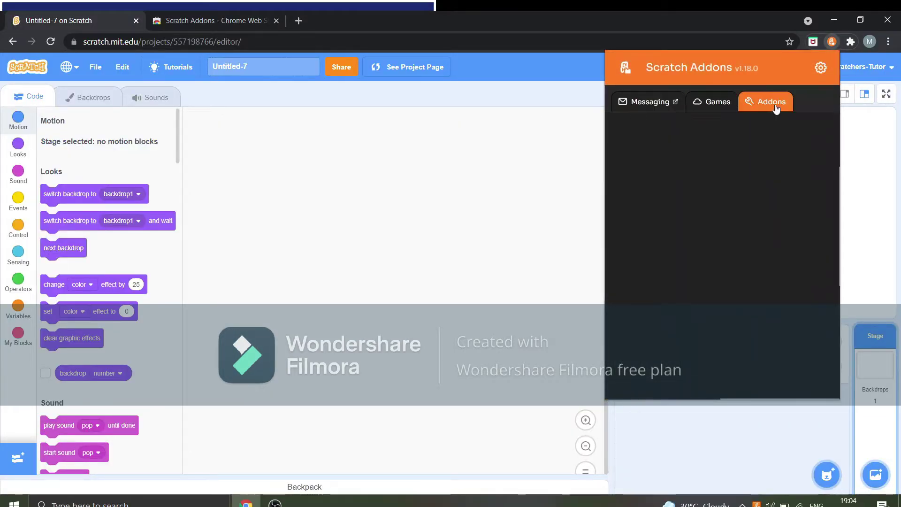
pyautogui.click(703, 102)
pyautogui.click(639, 101)
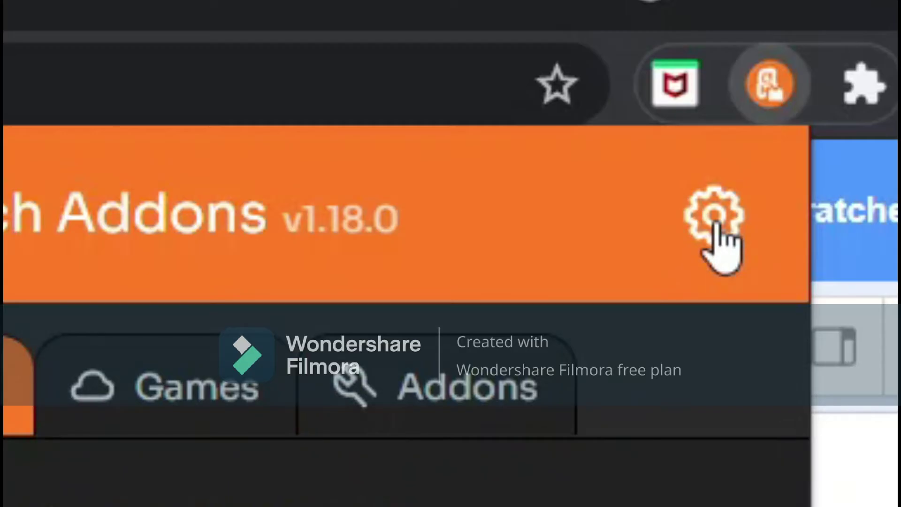
pyautogui.click(821, 68)
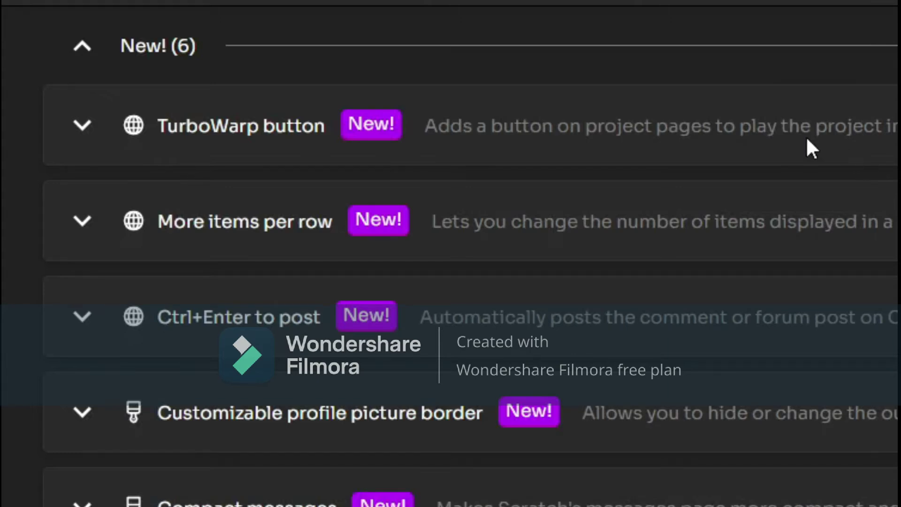
# Examine the new addons in the settings list, from TurboWarp button to Customizable default project
pyautogui.scroll(-3, 798, 136)
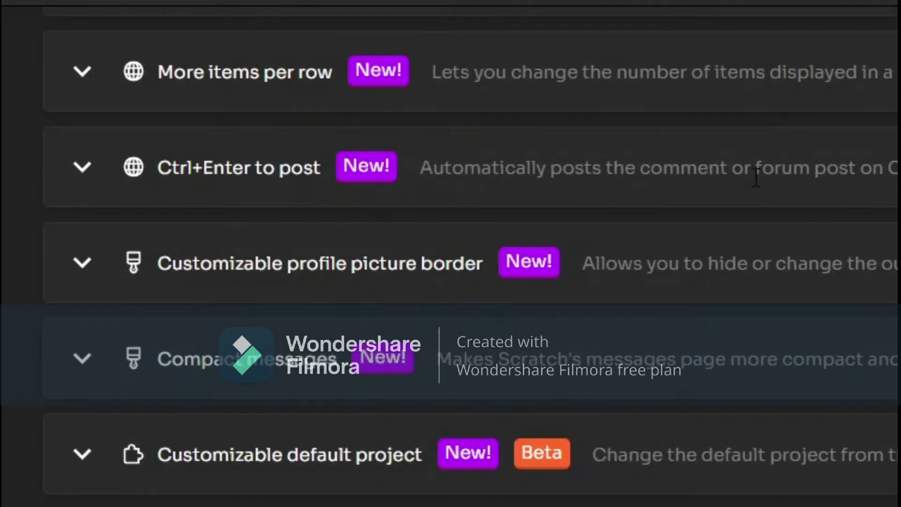
pyautogui.scroll(3, 756, 178)
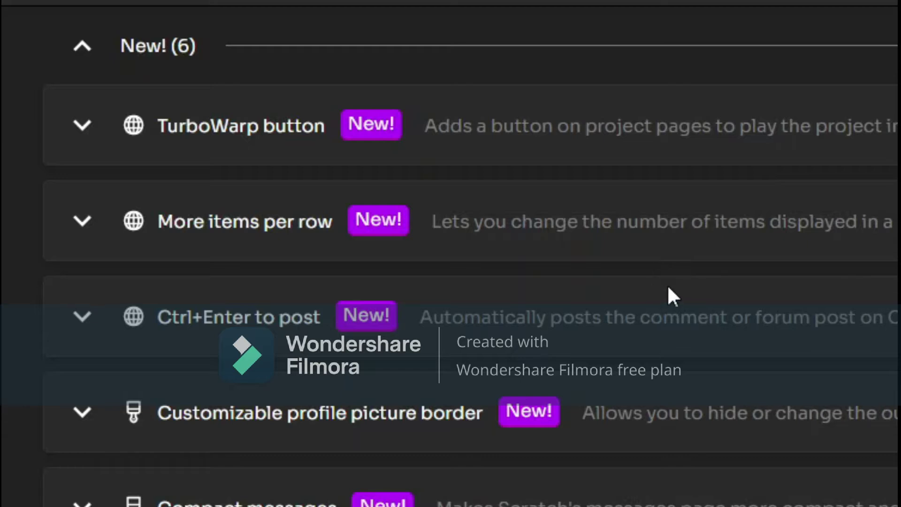
pyautogui.scroll(-3, 624, 262)
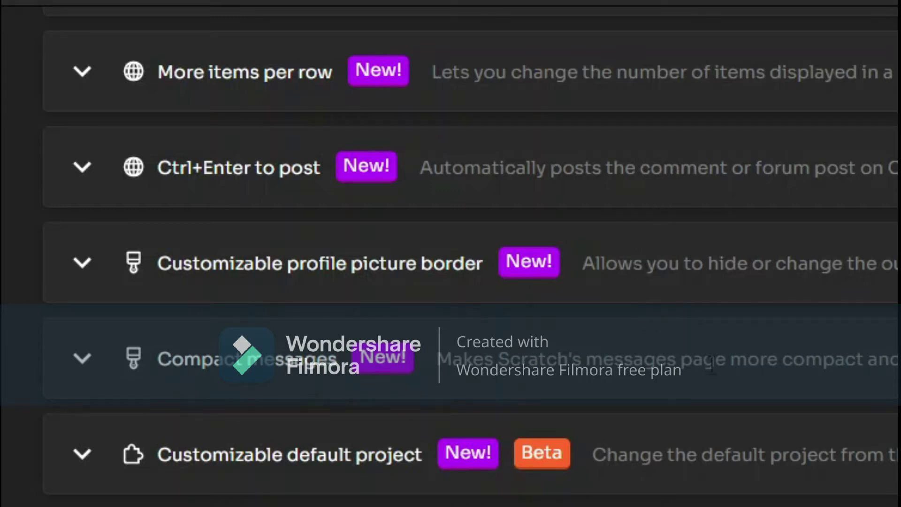
pyautogui.scroll(-3, 715, 375)
pyautogui.scroll(4, 714, 373)
pyautogui.scroll(2, 711, 381)
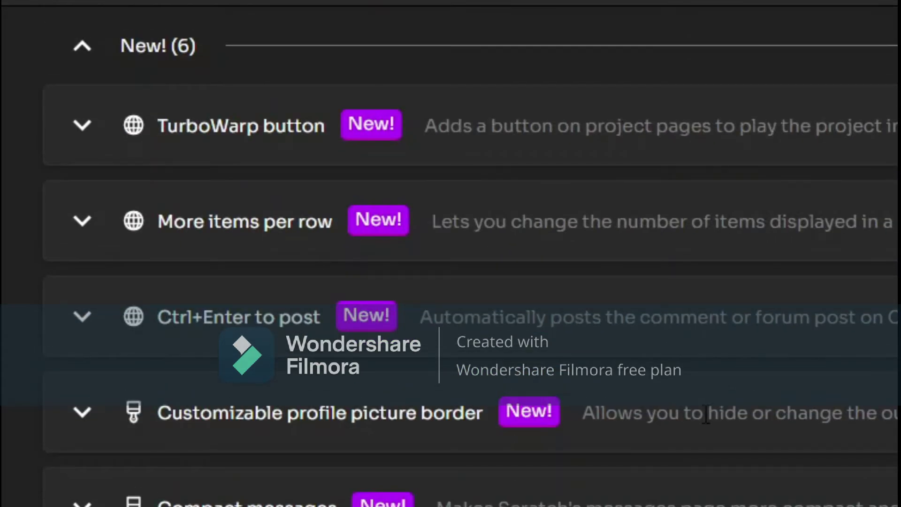
pyautogui.scroll(-3, 695, 470)
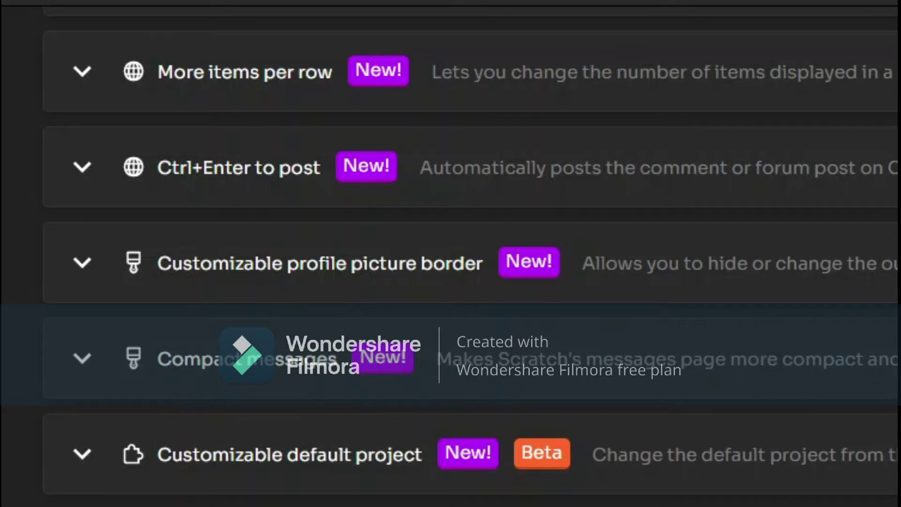
pyautogui.scroll(-2, 470, 253)
pyautogui.scroll(-4, 450, 253)
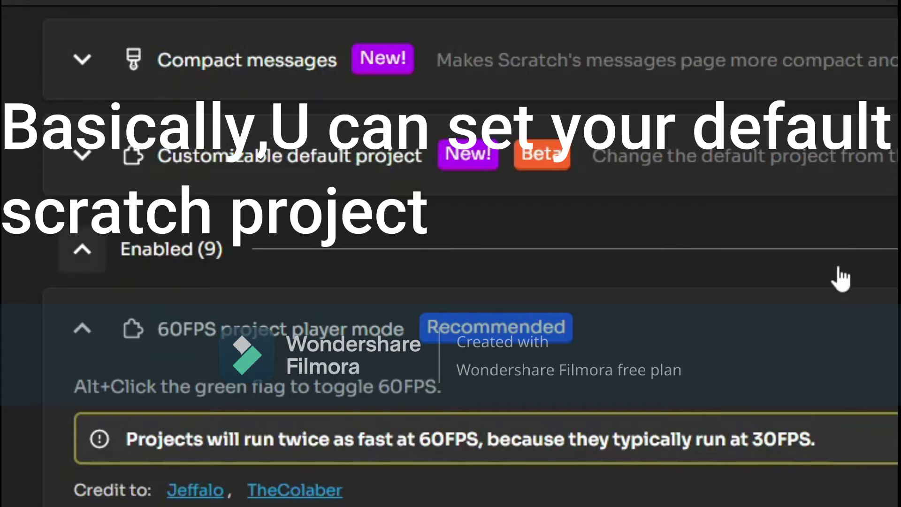
pyautogui.scroll(3, 837, 310)
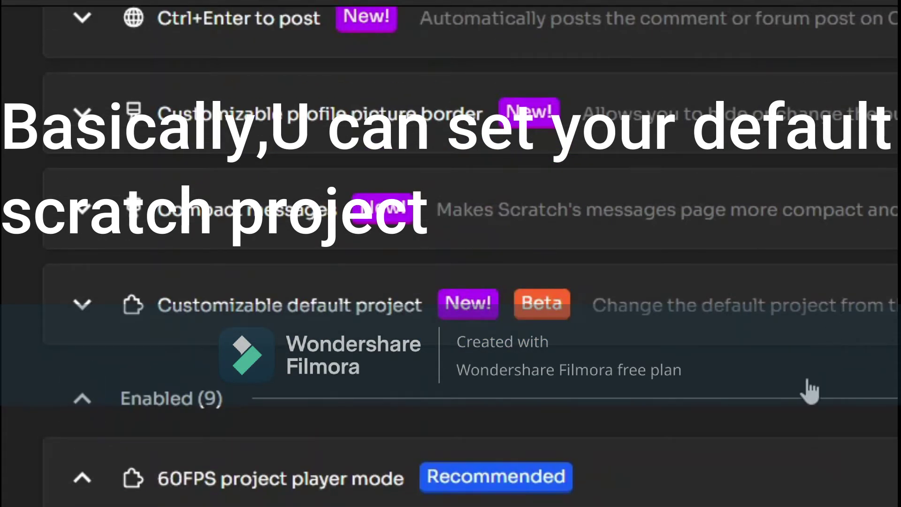
# Examine the descriptions and options of the enabled addons, from 60FPS project player mode through Developer tools and Thumbnails setter to Scratch Messaging
pyautogui.scroll(-6, 806, 396)
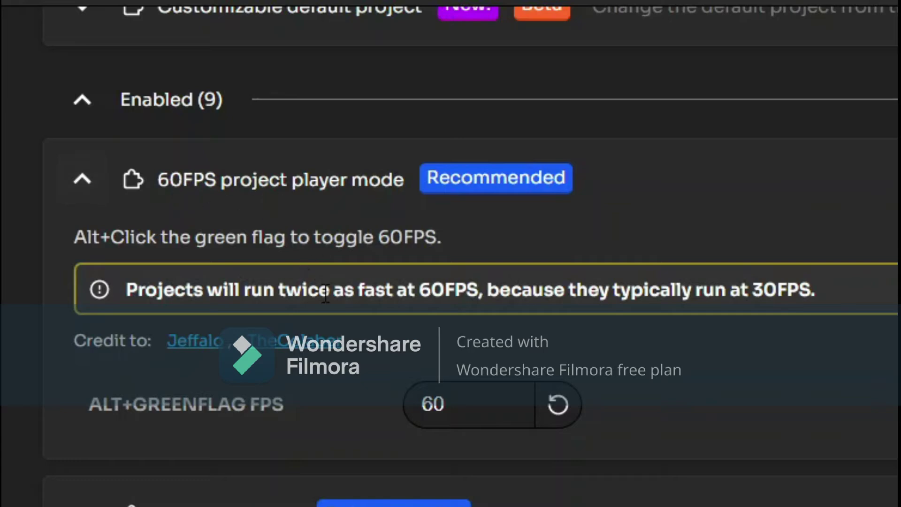
pyautogui.scroll(-4, 326, 287)
pyautogui.scroll(-2, 357, 310)
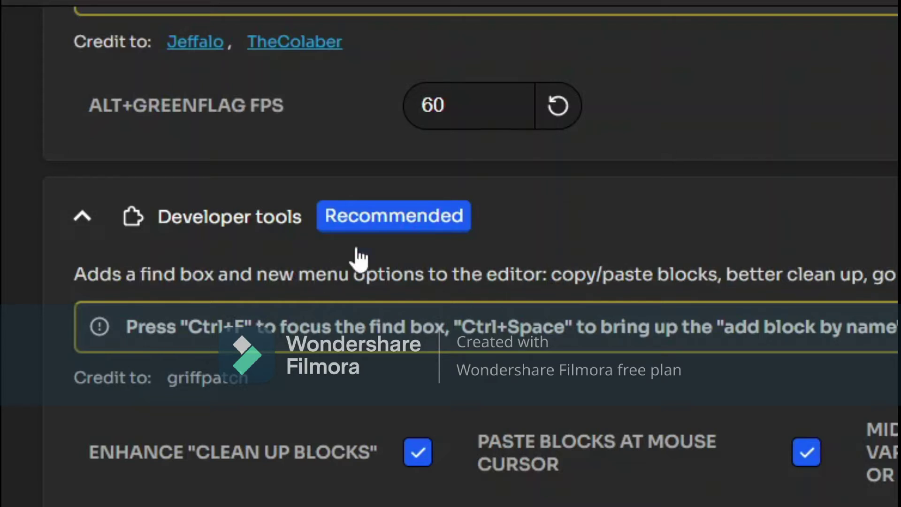
pyautogui.moveTo(422, 190)
pyautogui.scroll(-3, 470, 254)
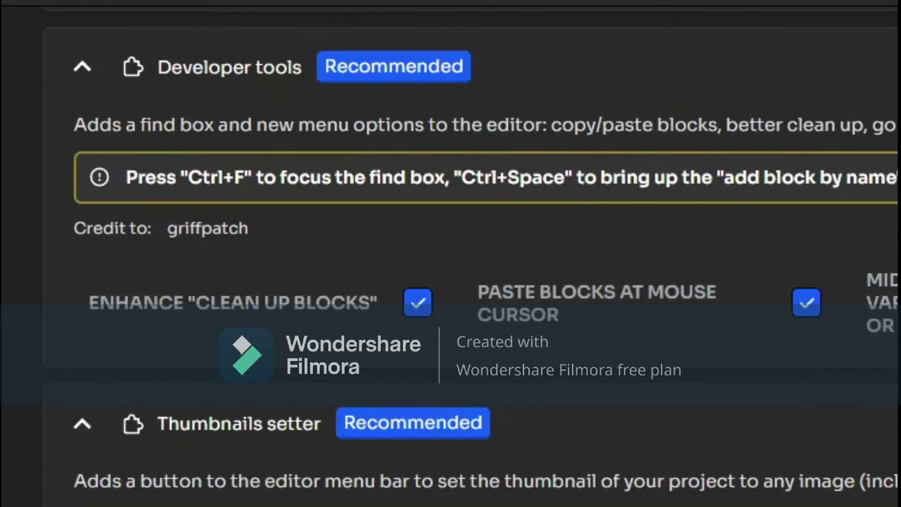
pyautogui.scroll(-7, 703, 281)
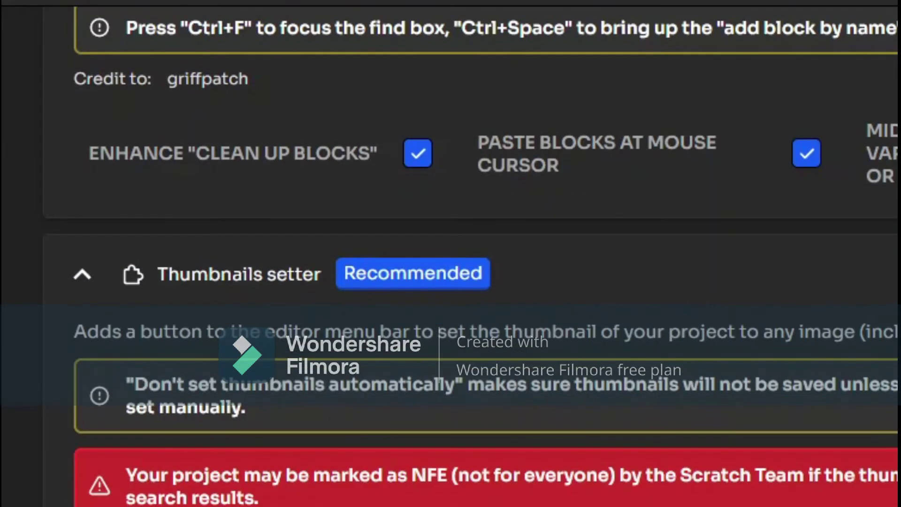
pyautogui.scroll(3, 703, 281)
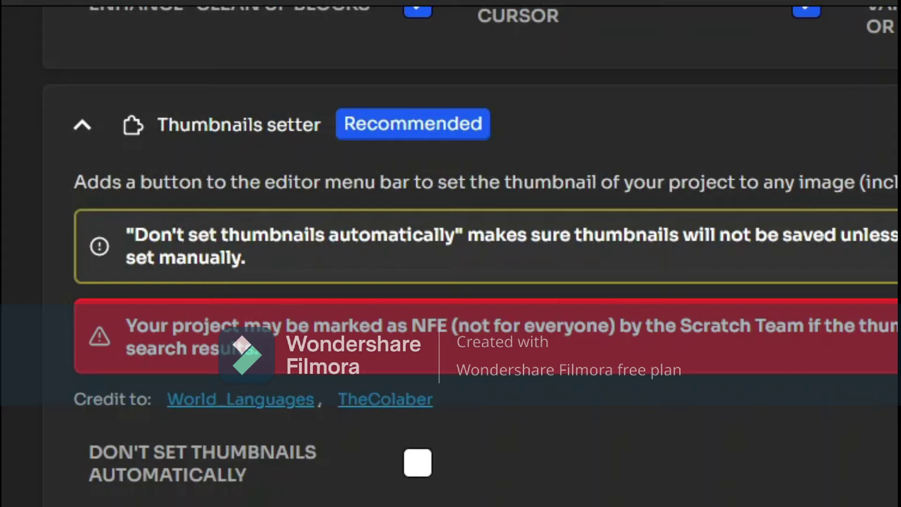
pyautogui.scroll(-5, 470, 254)
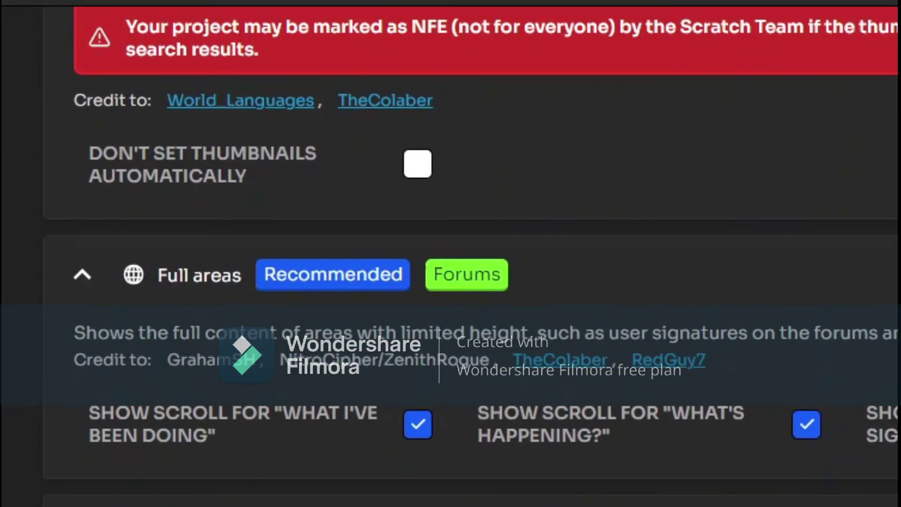
pyautogui.scroll(-7, 469, 253)
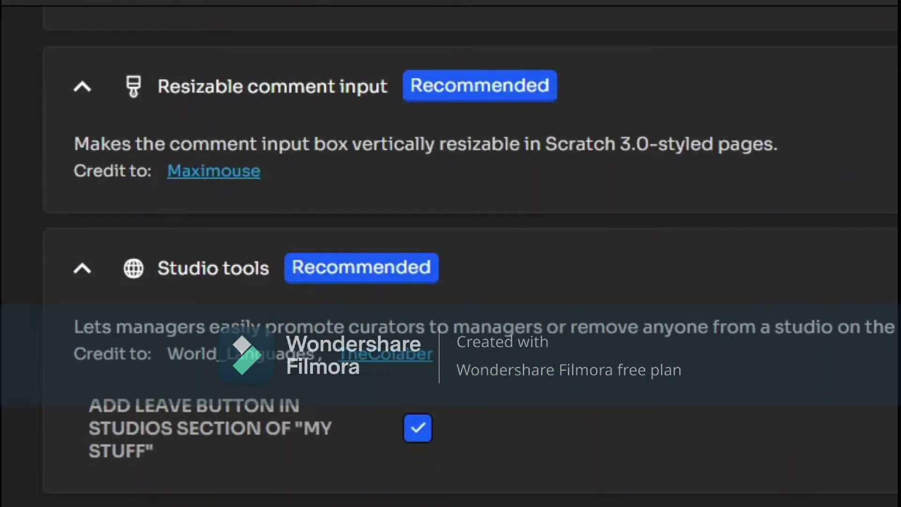
pyautogui.scroll(-7, 469, 254)
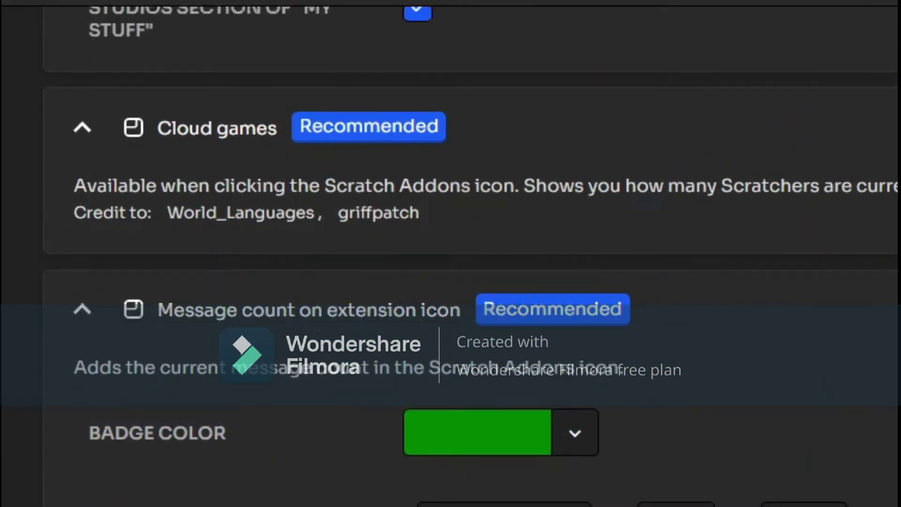
pyautogui.scroll(7, 470, 253)
pyautogui.scroll(-1, 787, 504)
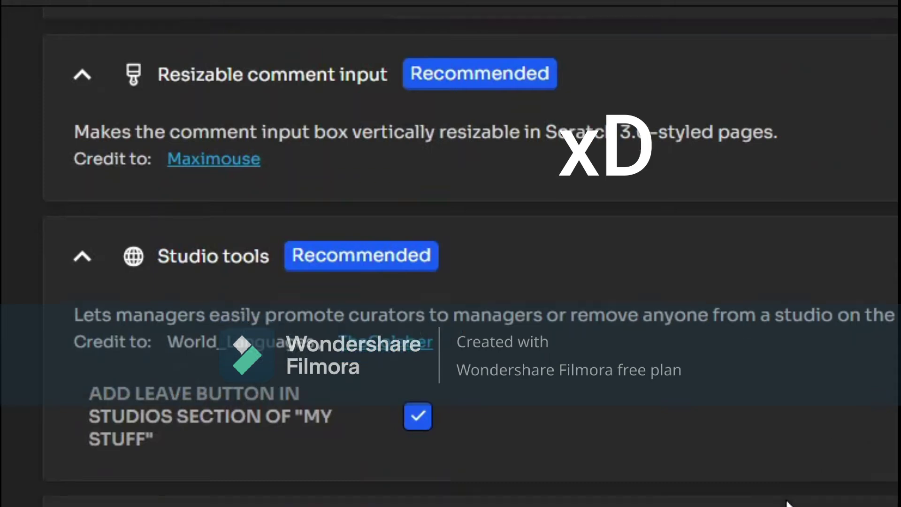
pyautogui.scroll(-5, 723, 432)
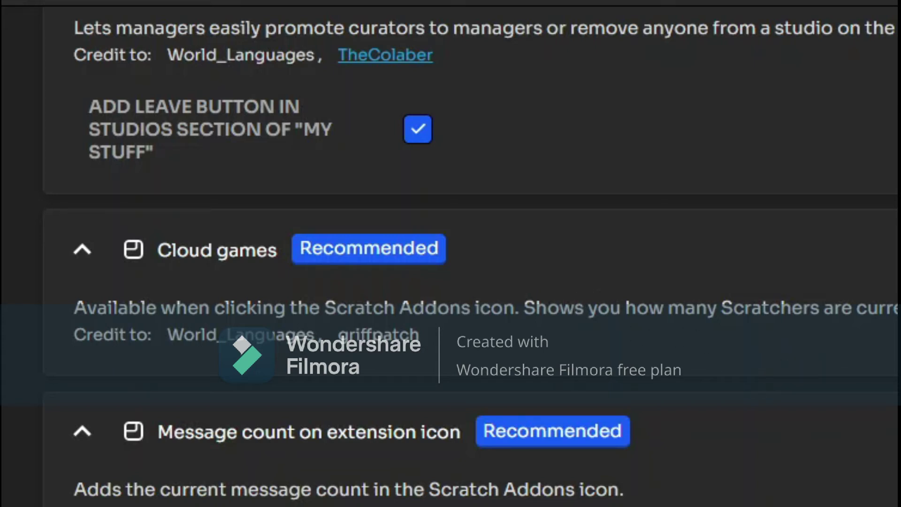
pyautogui.scroll(-5, 470, 254)
pyautogui.scroll(-5, 470, 254)
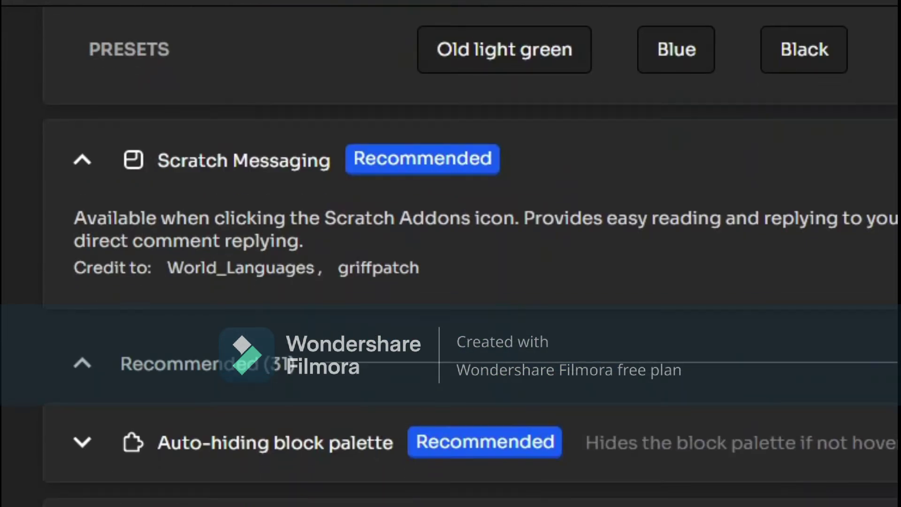
# Review the new and enabled addons again, including Developer tools, Thumbnails setter, Full areas, Resizable comment input and Studio tools
pyautogui.scroll(-5, 470, 254)
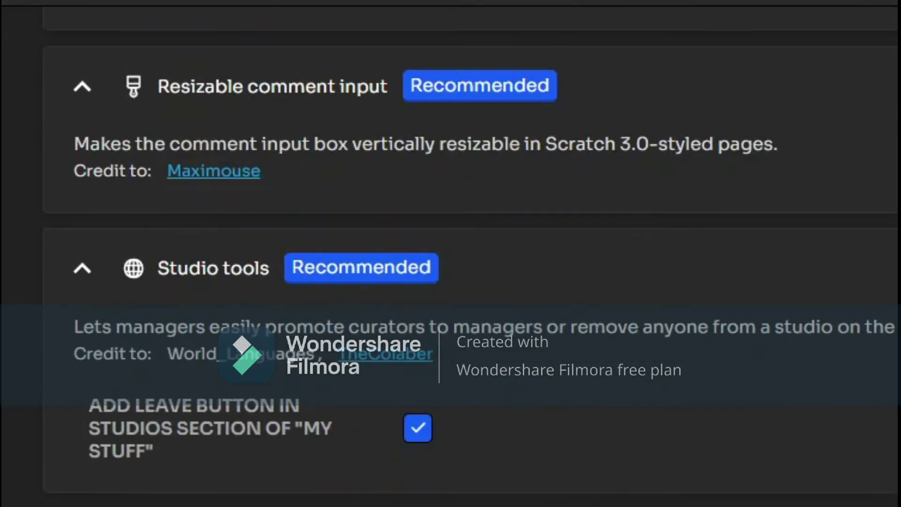
pyautogui.scroll(15, 470, 254)
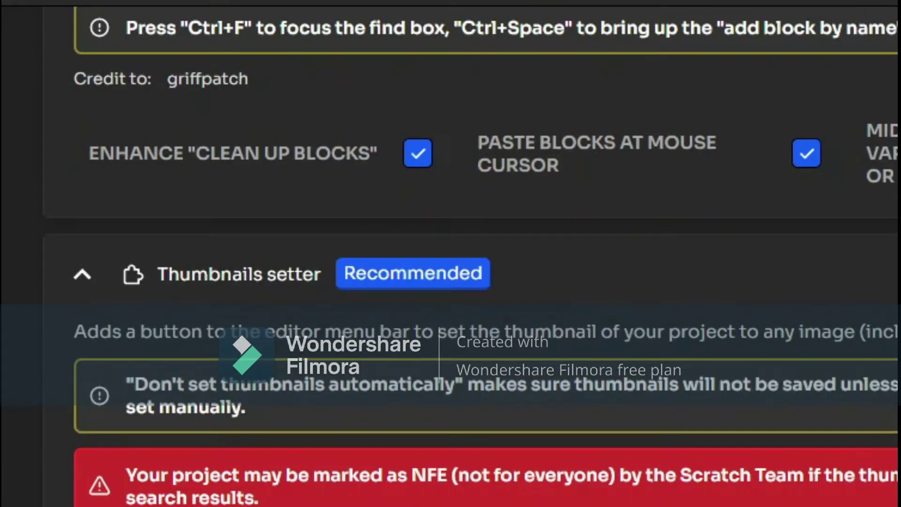
pyautogui.scroll(10, 470, 254)
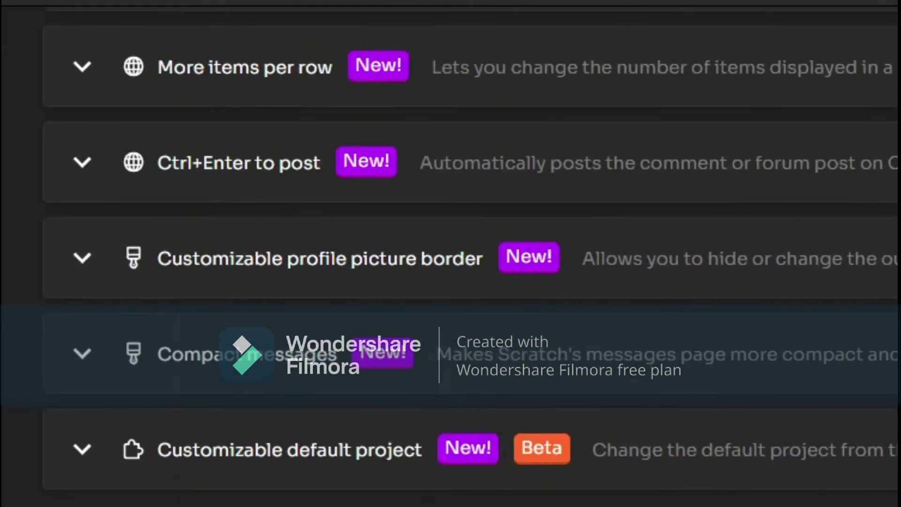
pyautogui.scroll(-10, 470, 253)
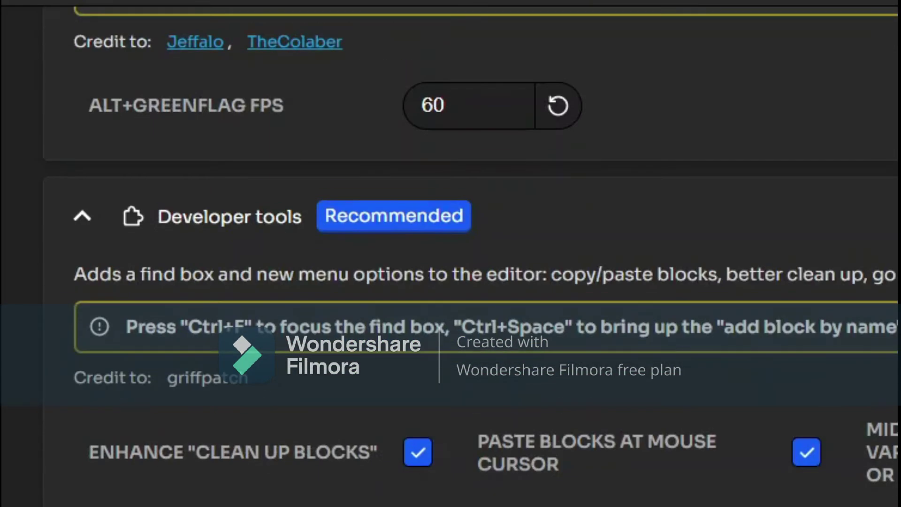
pyautogui.scroll(10, 470, 254)
pyautogui.scroll(-10, 470, 253)
pyautogui.scroll(-20, 469, 254)
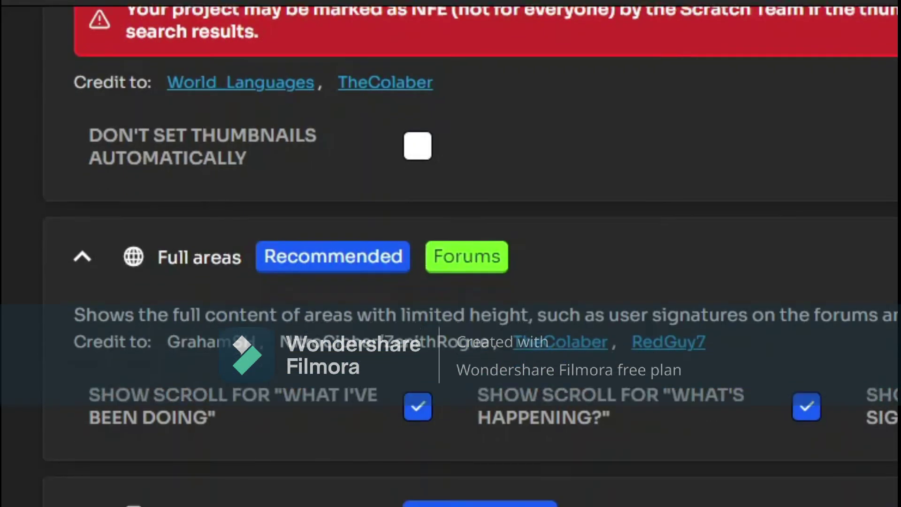
# Examine the Recommended addons in the settings list, from Auto-hiding block palette through Editor dark mode and Pause button to Project video recorder
pyautogui.scroll(-6, 469, 254)
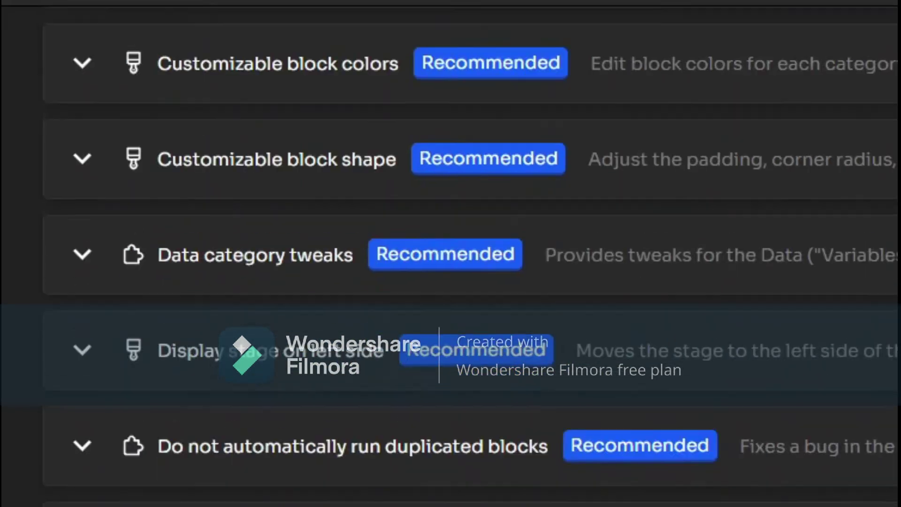
pyautogui.scroll(7, 470, 254)
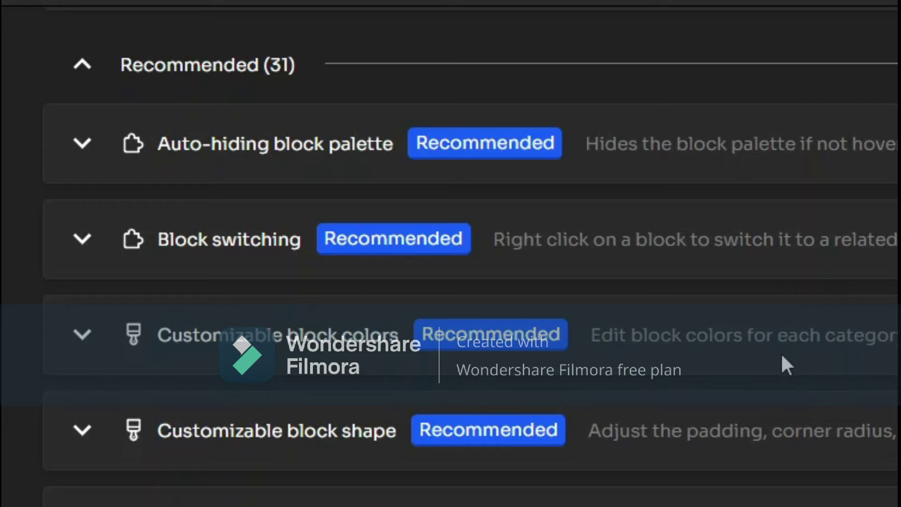
pyautogui.scroll(-5, 781, 358)
pyautogui.scroll(-3, 776, 351)
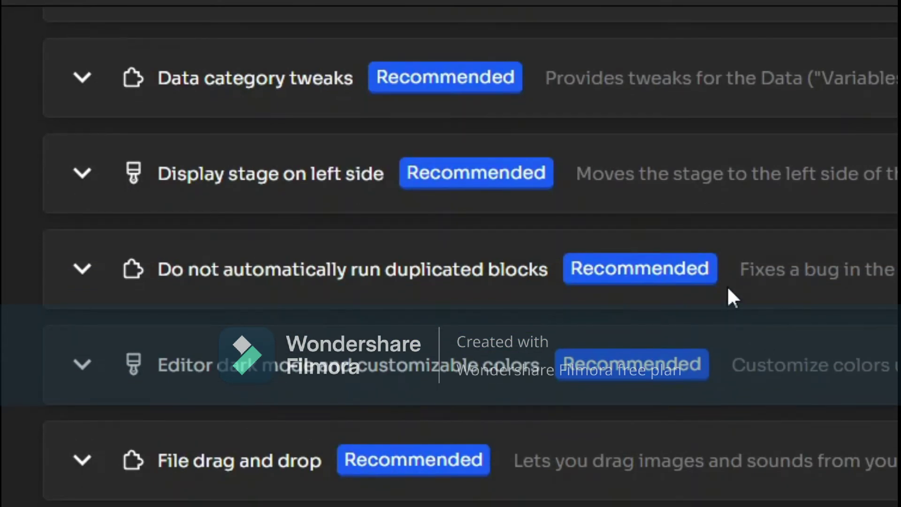
pyautogui.moveTo(702, 286)
pyautogui.scroll(-3, 852, 348)
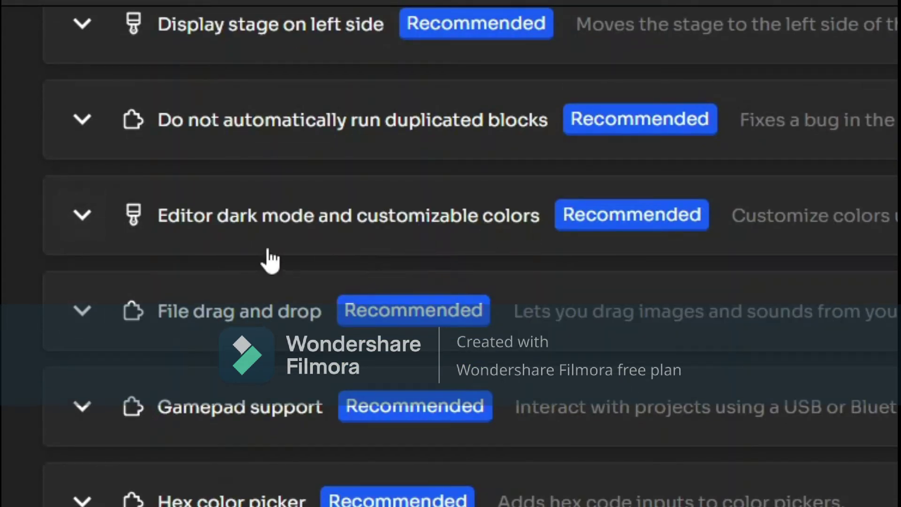
pyautogui.scroll(3, 254, 256)
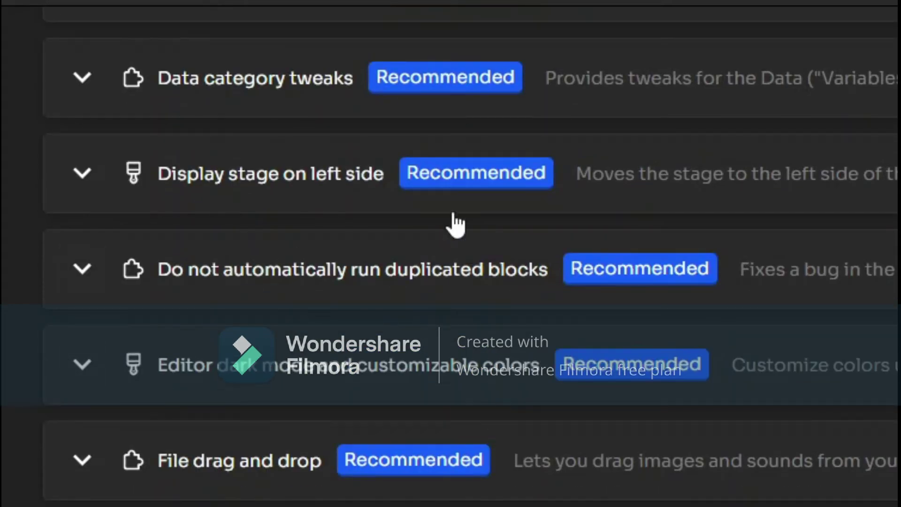
pyautogui.scroll(-6, 496, 446)
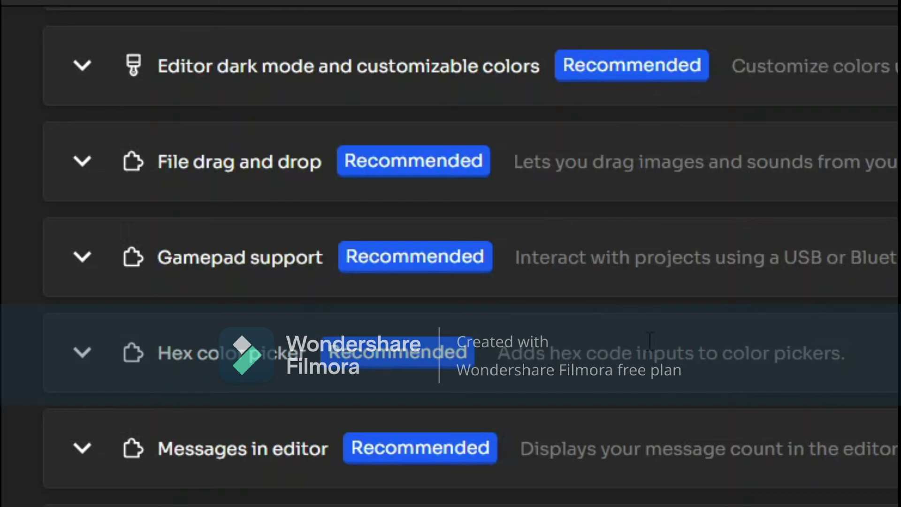
pyautogui.scroll(-3, 646, 310)
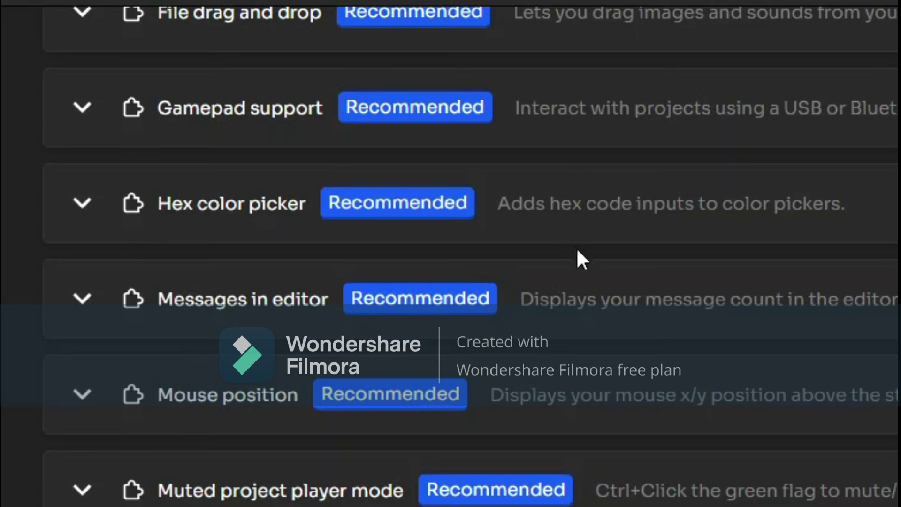
pyautogui.scroll(-3, 578, 257)
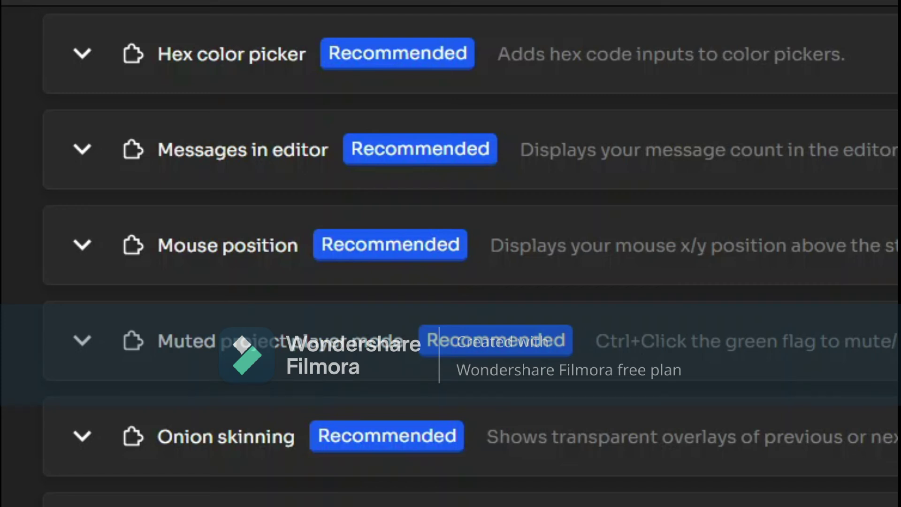
pyautogui.scroll(-3, 876, 347)
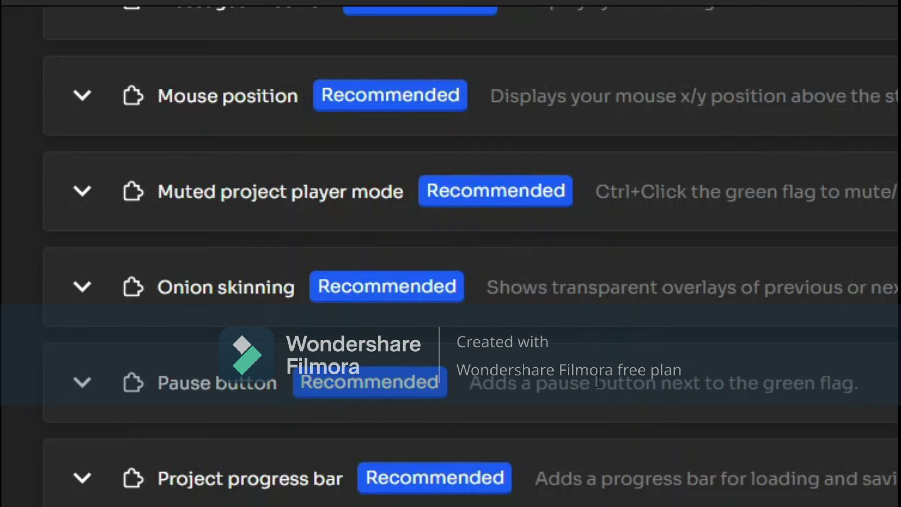
pyautogui.scroll(-3, 631, 250)
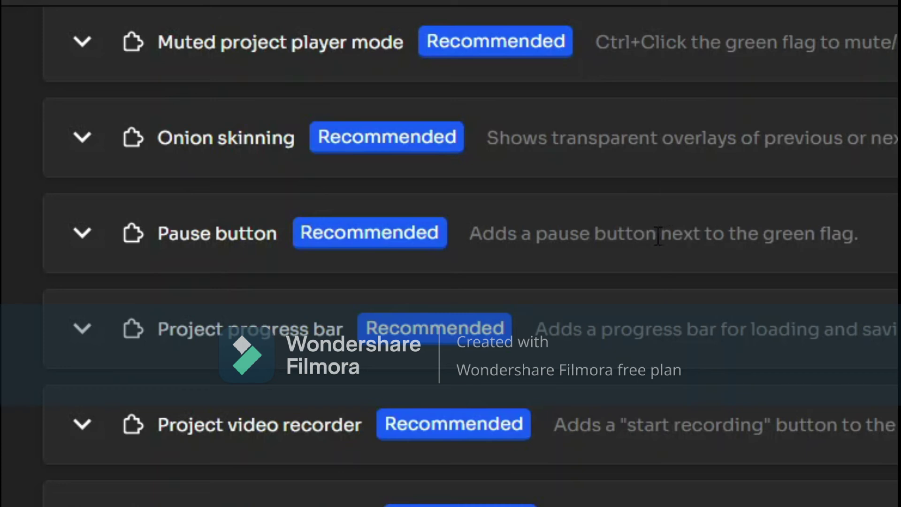
# Examine the remaining editor and website addons, from Bitmap images copying through Debugger and SVG uploads fix to Customizable quotes and code blocks on forums
pyautogui.scroll(-15, 640, 238)
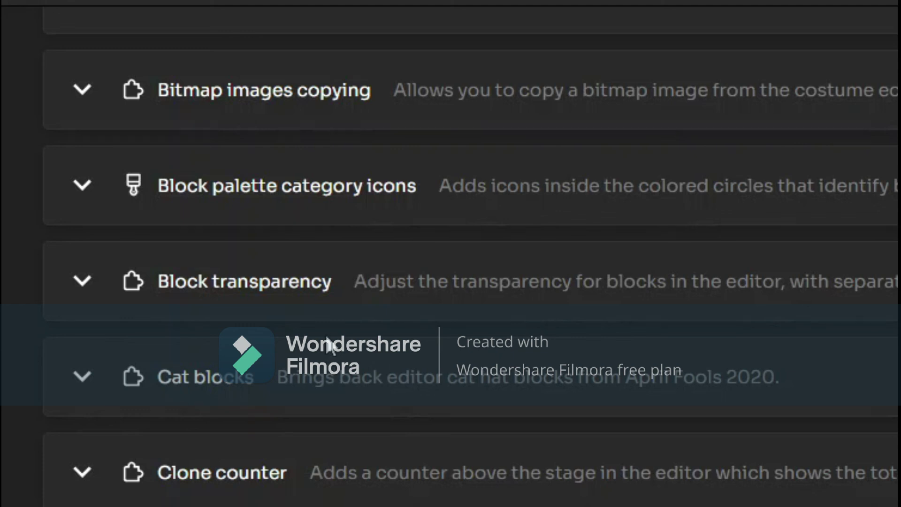
pyautogui.scroll(-3, 342, 397)
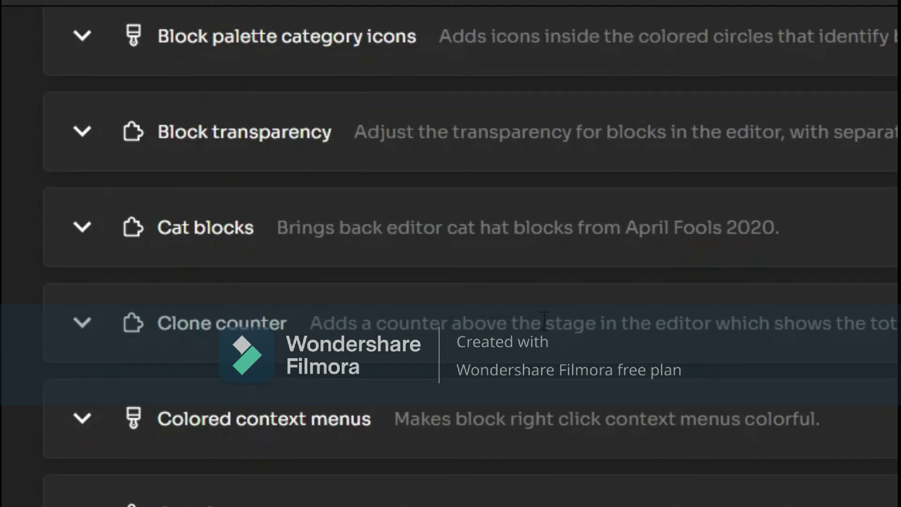
pyautogui.scroll(-6, 587, 310)
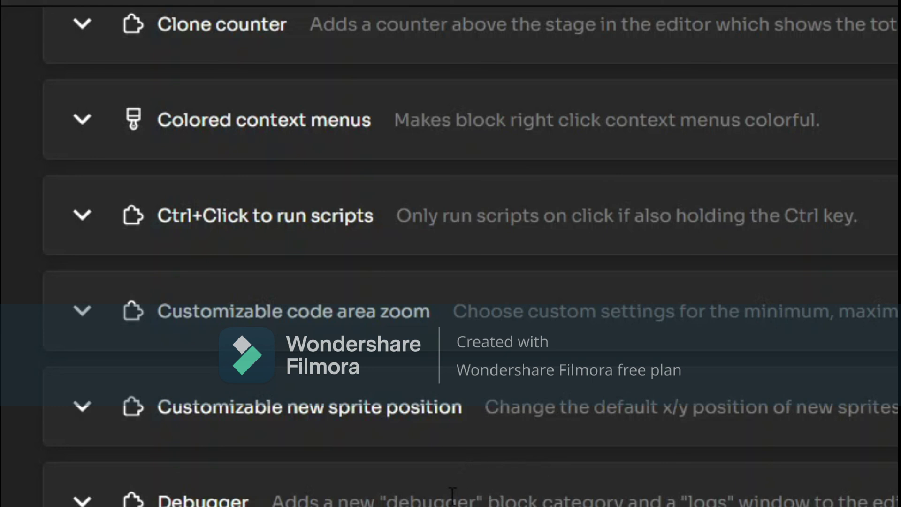
pyautogui.scroll(-3, 467, 493)
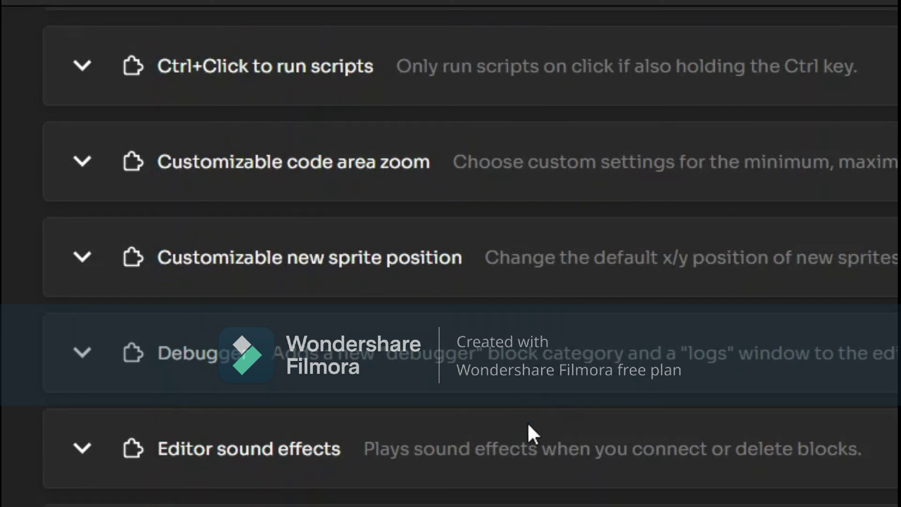
pyautogui.scroll(-6, 525, 432)
pyautogui.scroll(-3, 524, 431)
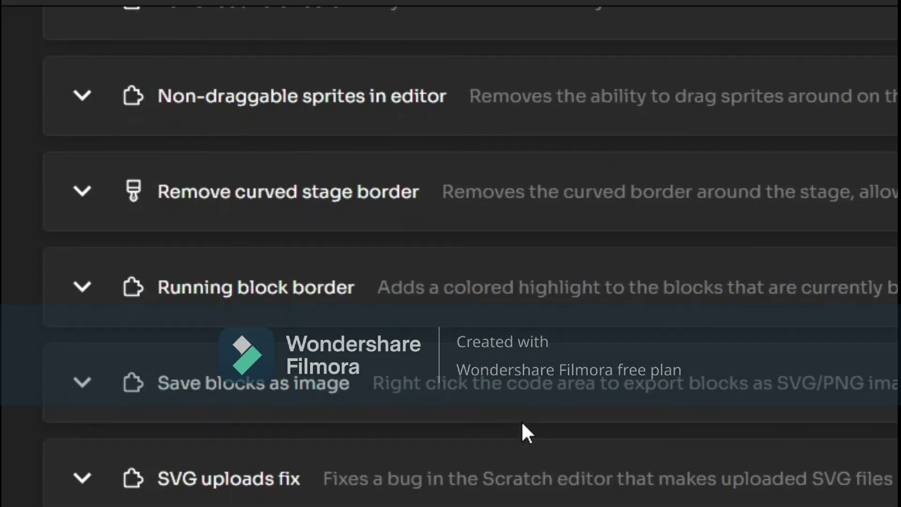
pyautogui.scroll(-3, 522, 425)
pyautogui.scroll(-12, 515, 504)
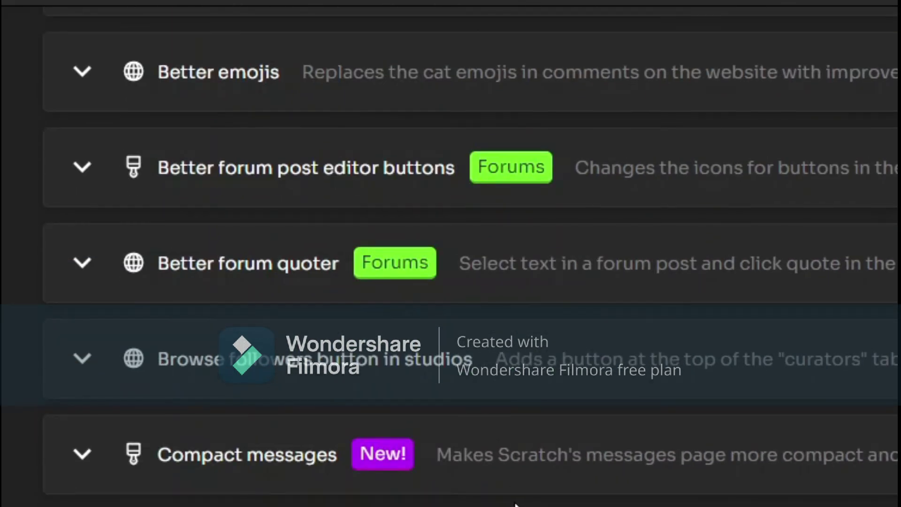
pyautogui.scroll(-2, 515, 503)
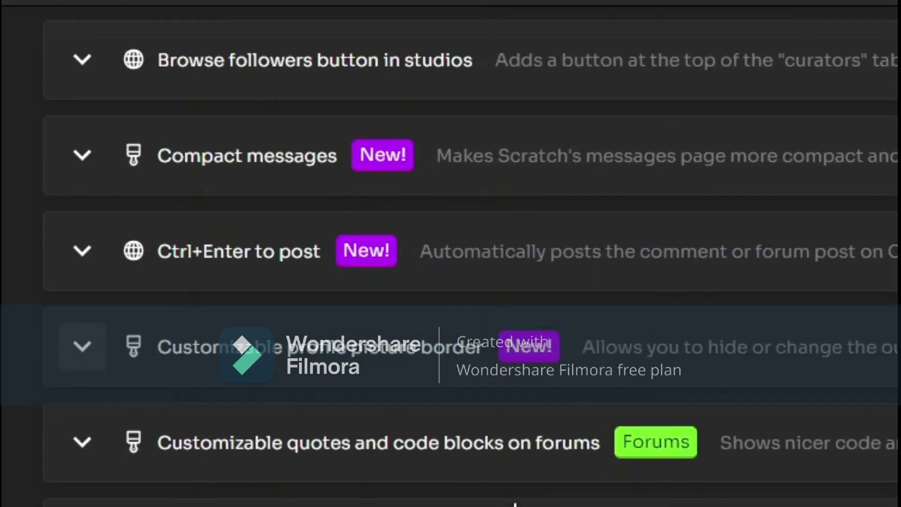
pyautogui.scroll(-2, 514, 502)
# Return to the New! section at the start of the addon list
pyautogui.scroll(20, 470, 254)
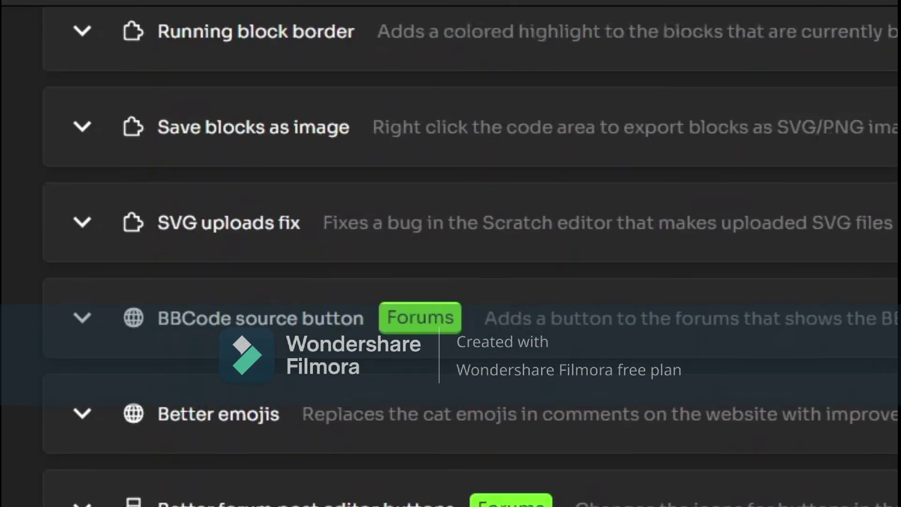
pyautogui.scroll(15, 181, 335)
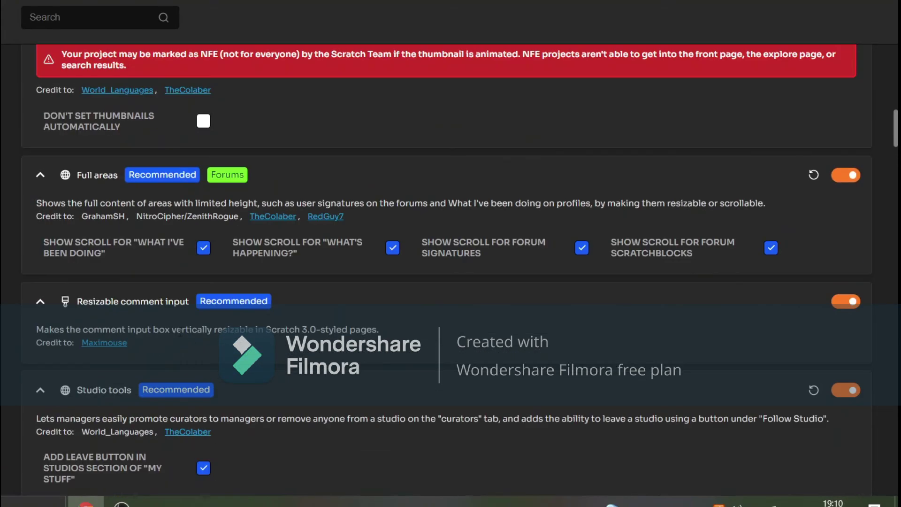
pyautogui.scroll(10, 181, 333)
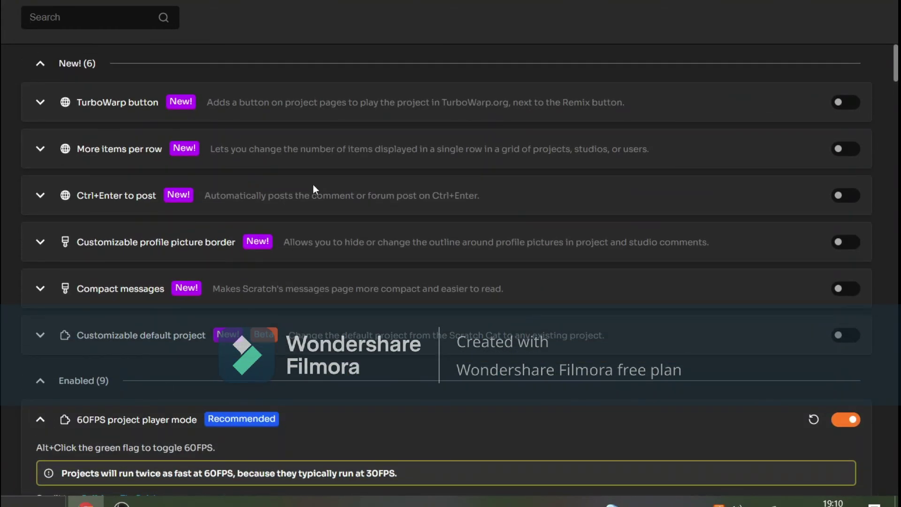